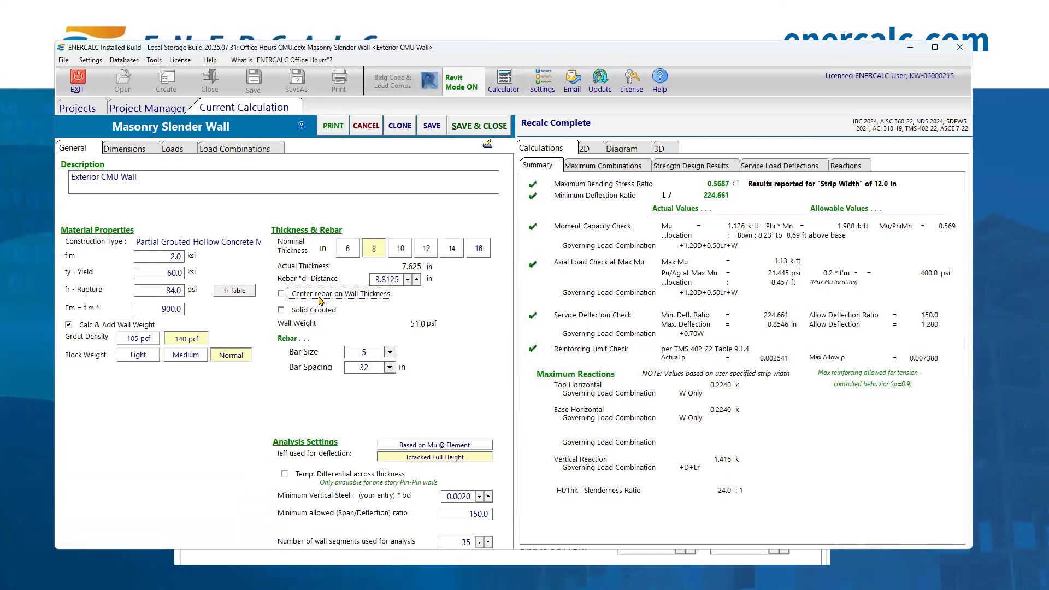
- Set the wall's rebar "d" distance to 4 in and recalculate
{"action": "left_click_drag", "start_coordinate": [375, 279], "coordinate": [410, 277]}
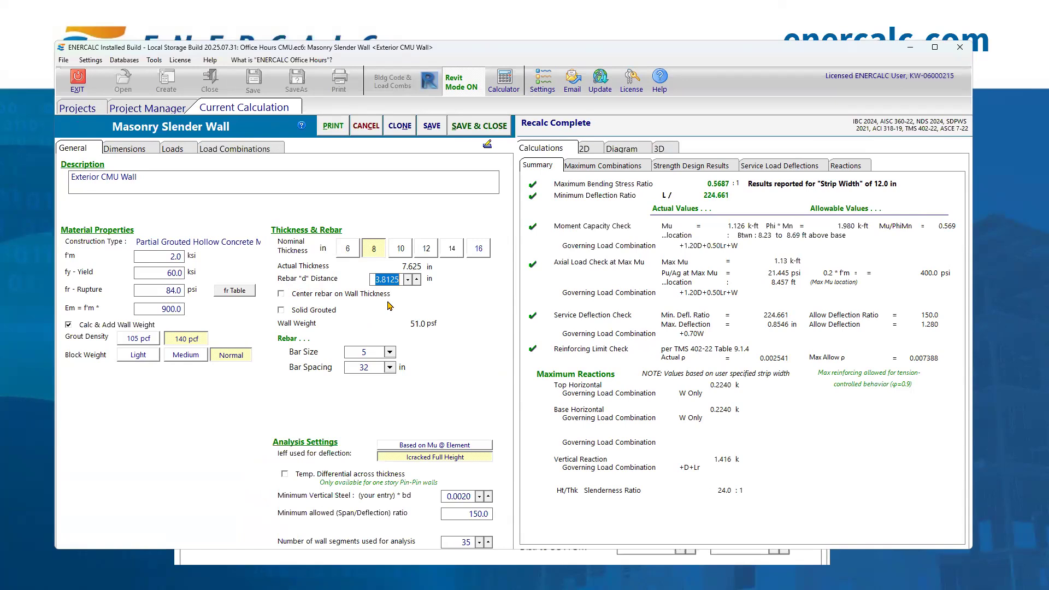
{"action": "left_click", "coordinate": [374, 280]}
{"action": "left_click_drag", "start_coordinate": [374, 280], "coordinate": [408, 286]}
{"action": "type", "text": "4"}
{"action": "left_click", "coordinate": [364, 351]}
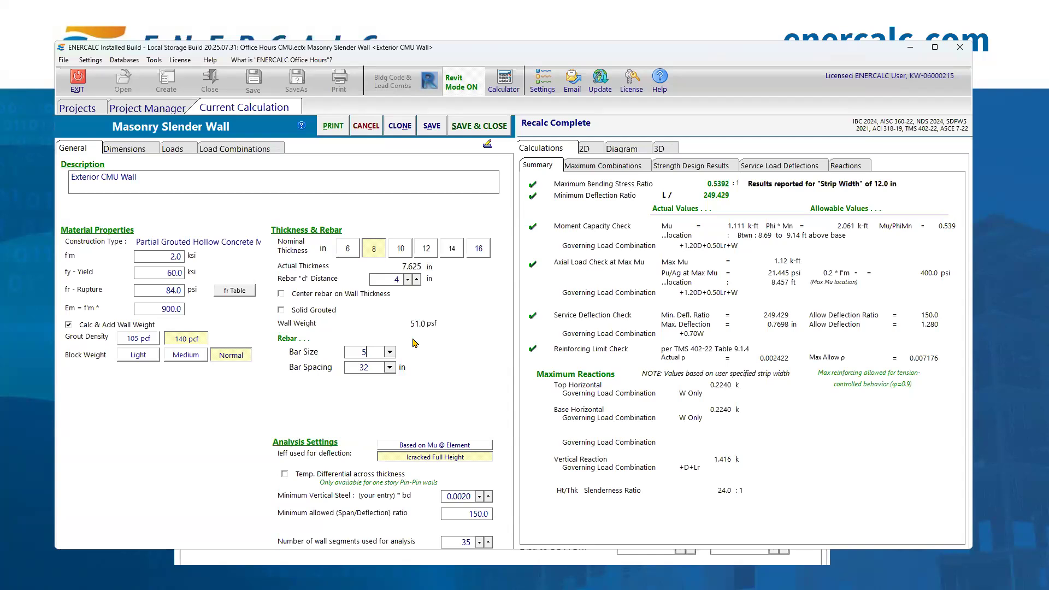
- Set the wall's rebar "d" distance to 2 in and recalculate
{"action": "double_click", "coordinate": [396, 279]}
{"action": "left_click", "coordinate": [401, 278]}
{"action": "left_click", "coordinate": [375, 352]}
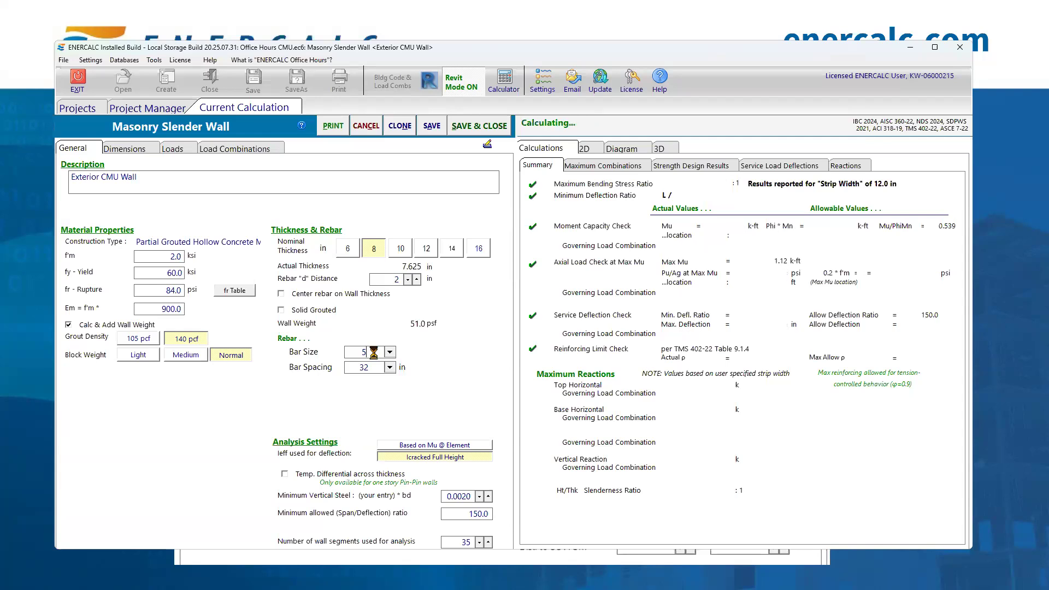
- Set the wind load factor of the +0.70W deflection load combination to 1
{"action": "left_click", "coordinate": [224, 153]}
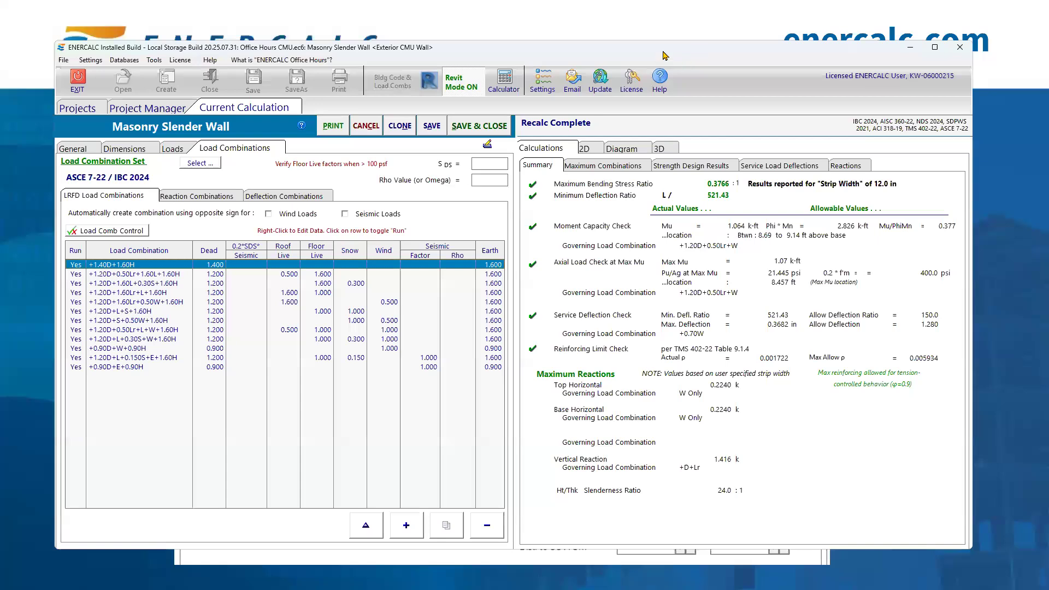
{"action": "left_click_drag", "start_coordinate": [663, 51], "coordinate": [796, 56]}
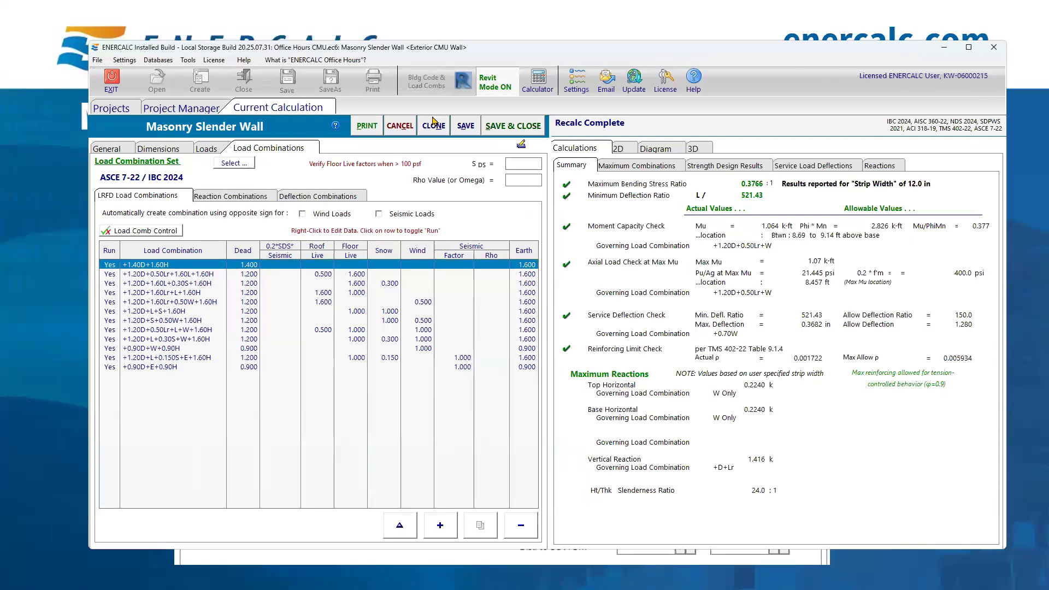
{"action": "left_click_drag", "start_coordinate": [436, 46], "coordinate": [324, 36]}
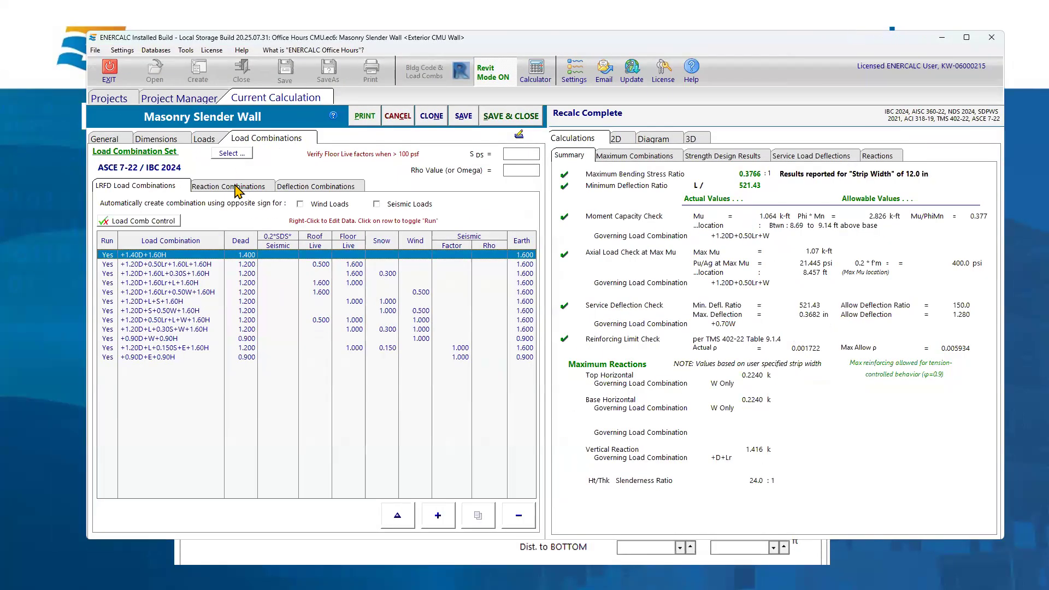
{"action": "left_click", "coordinate": [240, 187]}
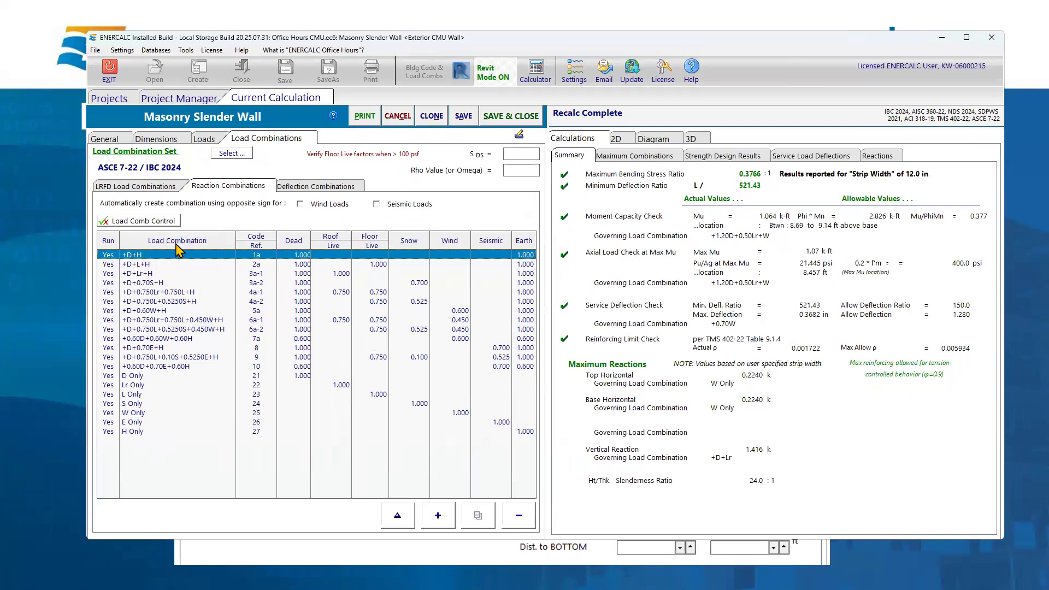
{"action": "left_click", "coordinate": [298, 187]}
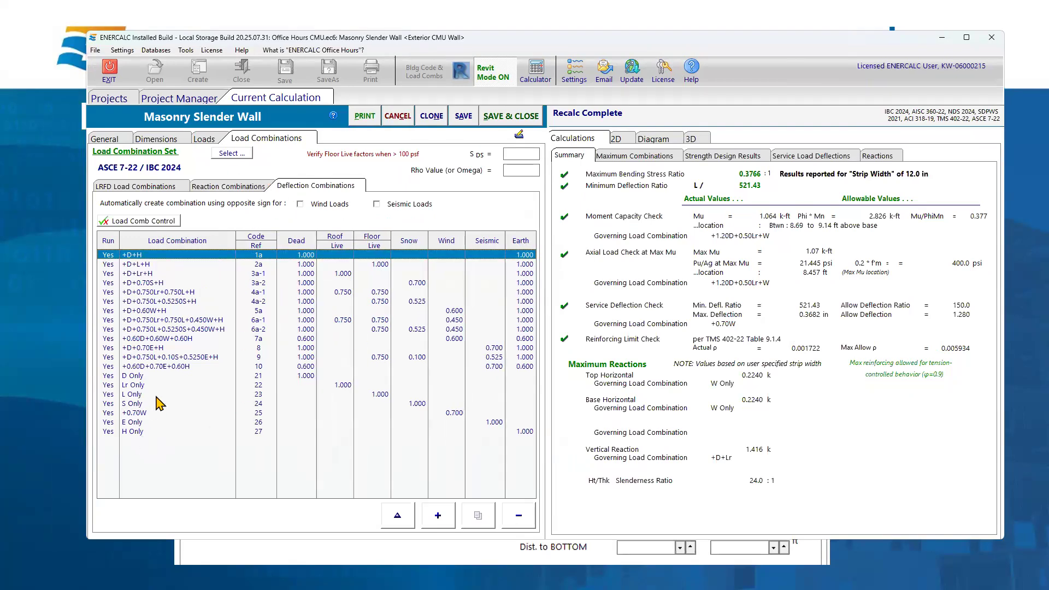
{"action": "left_click", "coordinate": [133, 414]}
{"action": "double_click", "coordinate": [133, 415]}
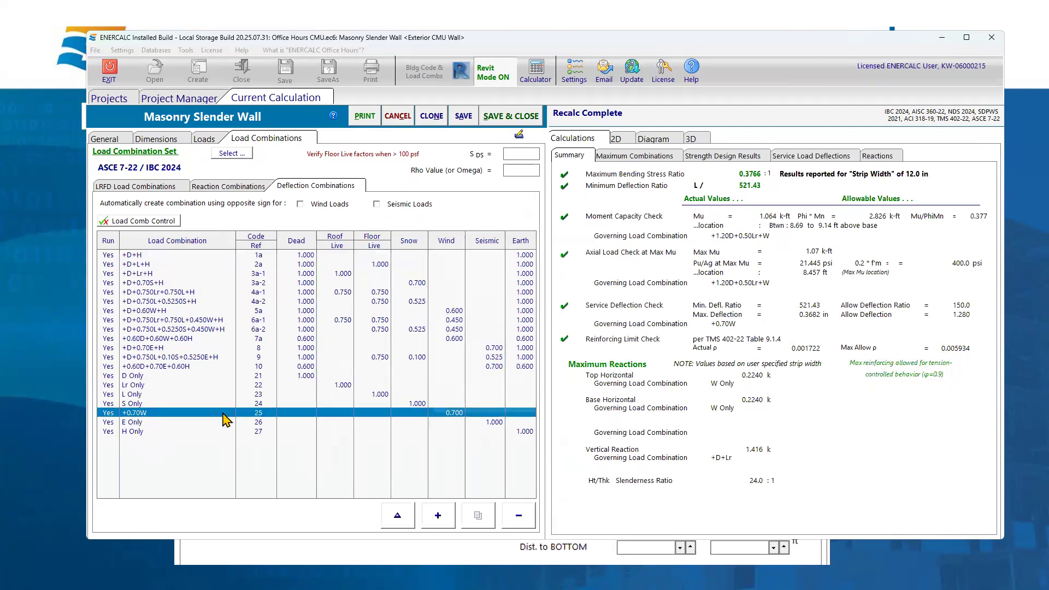
{"action": "left_click", "coordinate": [568, 353]}
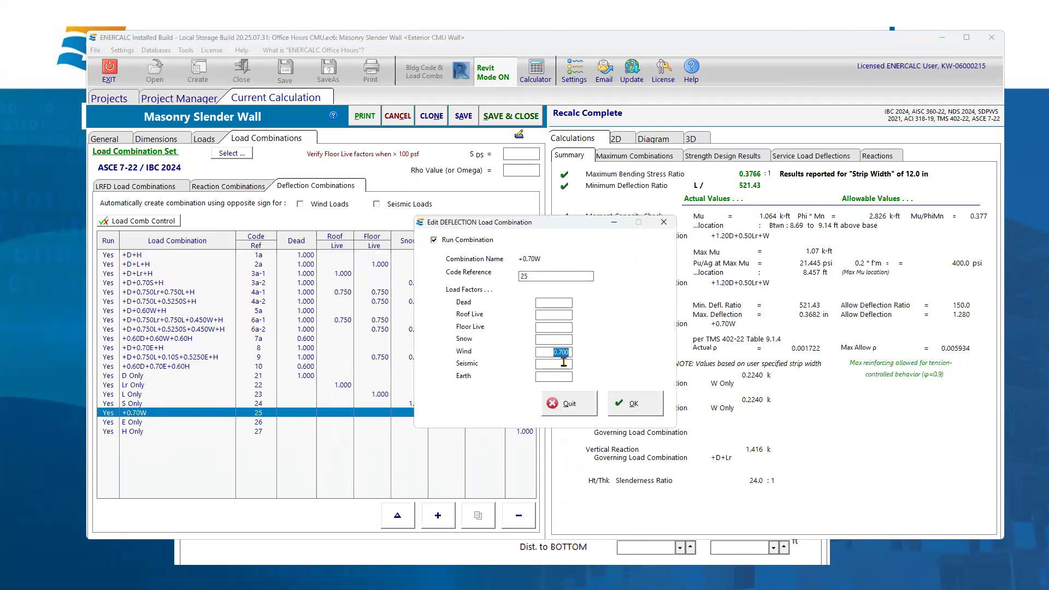
{"action": "type", "text": "1"}
{"action": "left_click", "coordinate": [627, 407]}
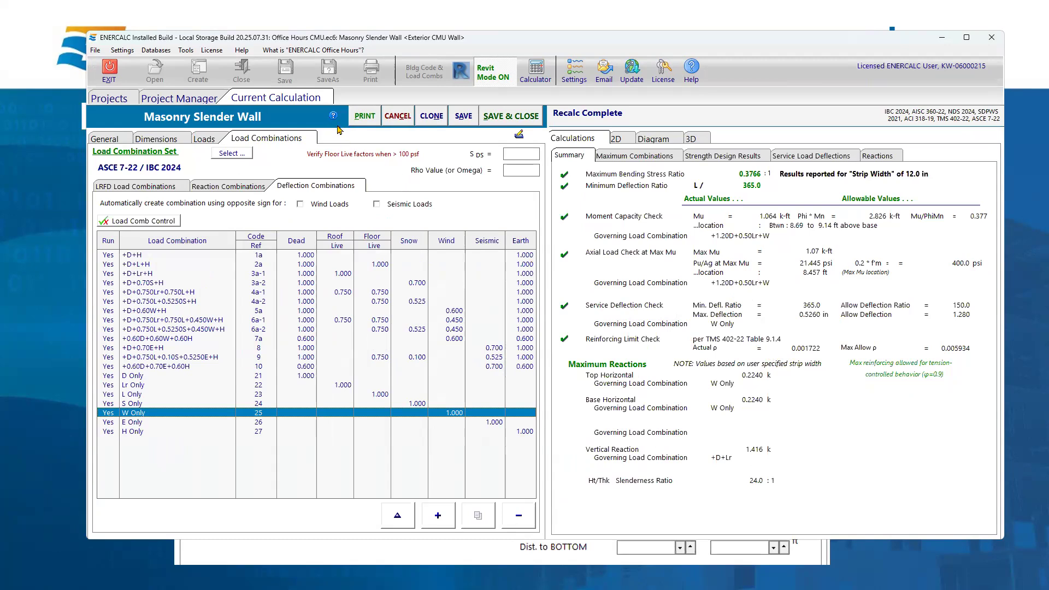
- Center the rebar on the wall thickness in the wall's general settings
{"action": "left_click", "coordinate": [112, 139]}
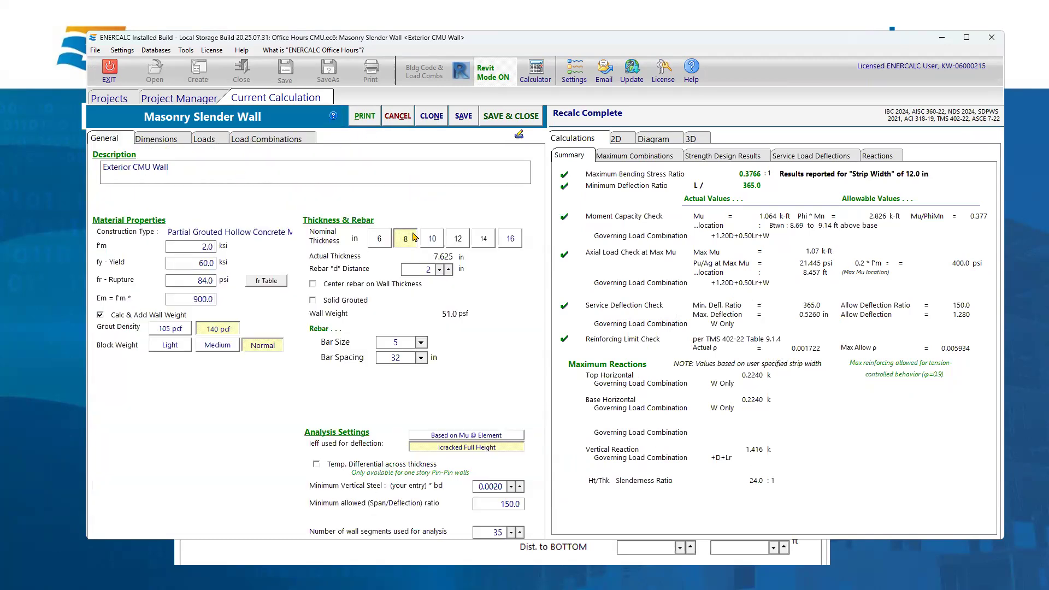
{"action": "left_click", "coordinate": [313, 284]}
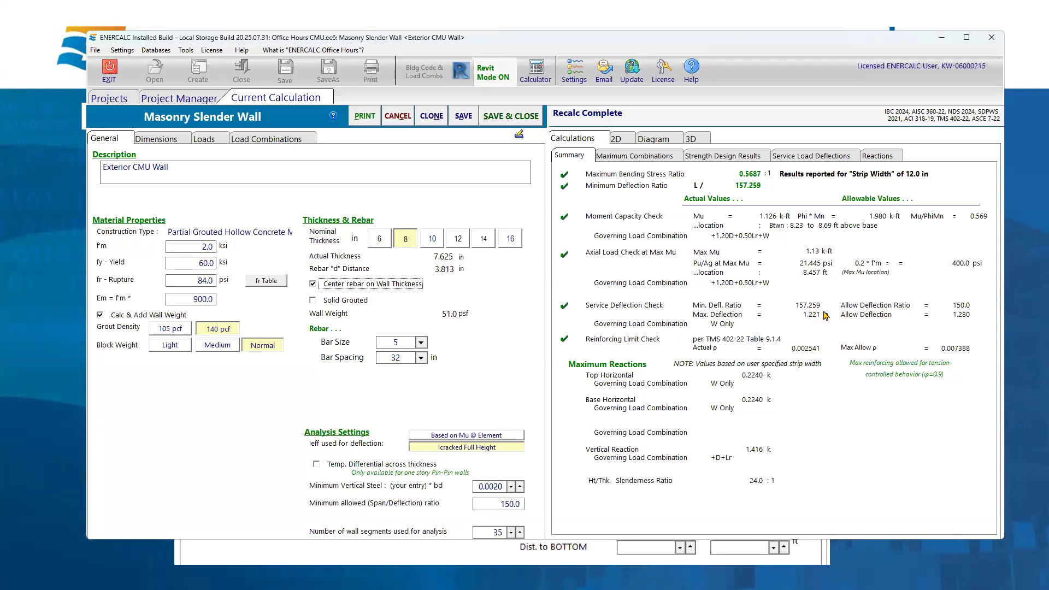
- Set the wind load factor of the W Only deflection load combination to 0.7
{"action": "left_click", "coordinate": [262, 140]}
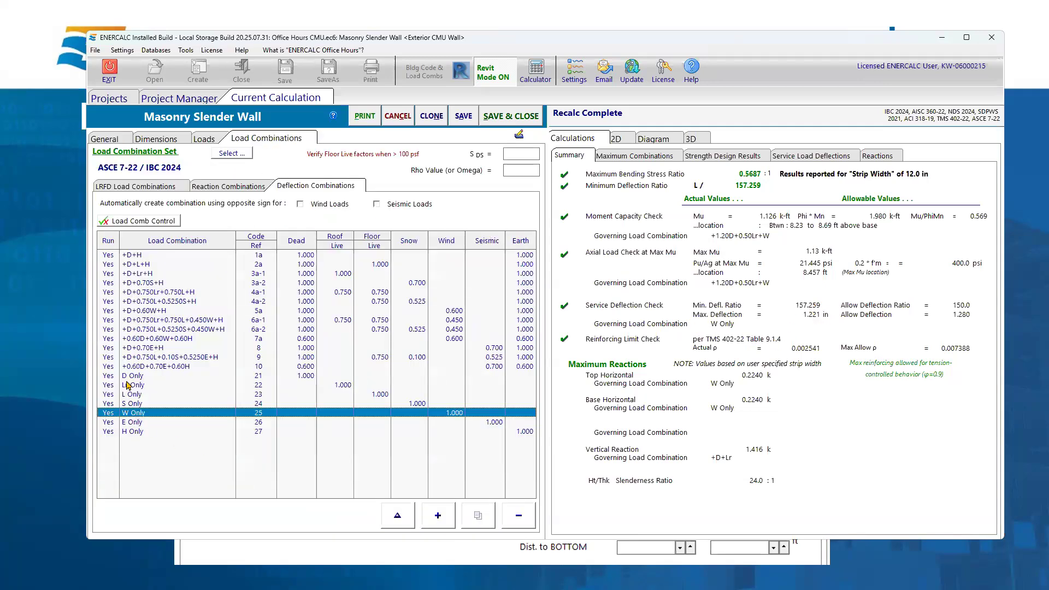
{"action": "double_click", "coordinate": [135, 414]}
{"action": "left_click", "coordinate": [547, 353]}
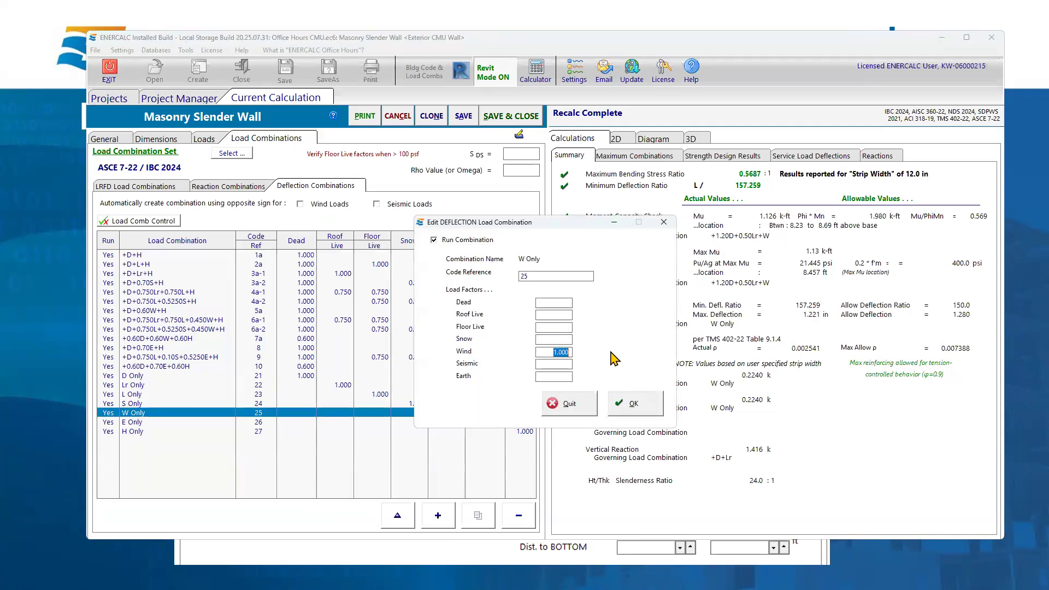
{"action": "type", "text": "0."}
{"action": "left_click", "coordinate": [632, 406]}
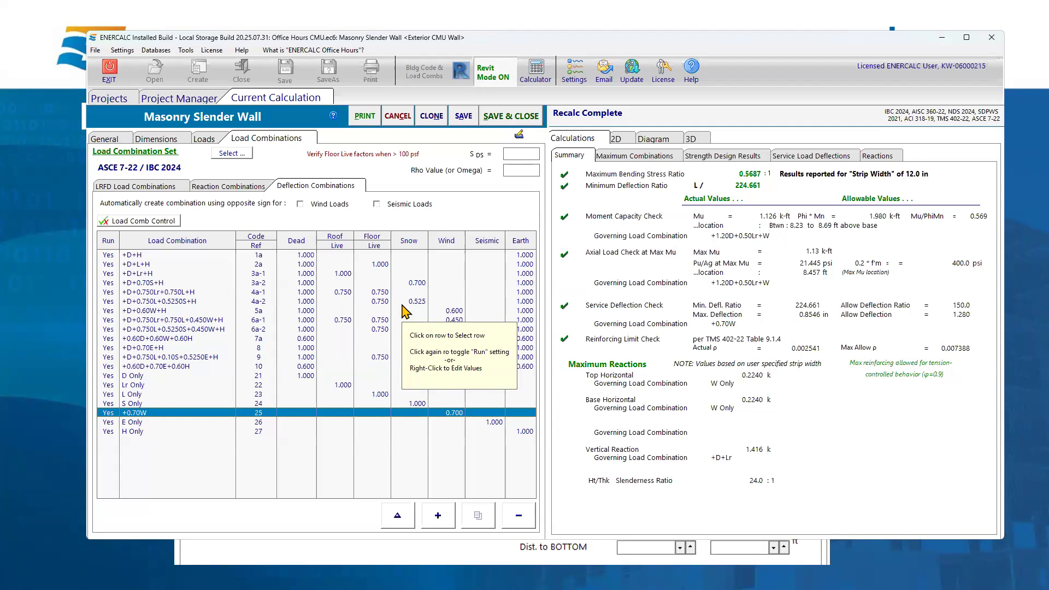
- Exclude the +0.70W deflection load combination from the analysis run
{"action": "right_click", "coordinate": [138, 414]}
{"action": "left_click", "coordinate": [436, 241]}
{"action": "left_click", "coordinate": [632, 406]}
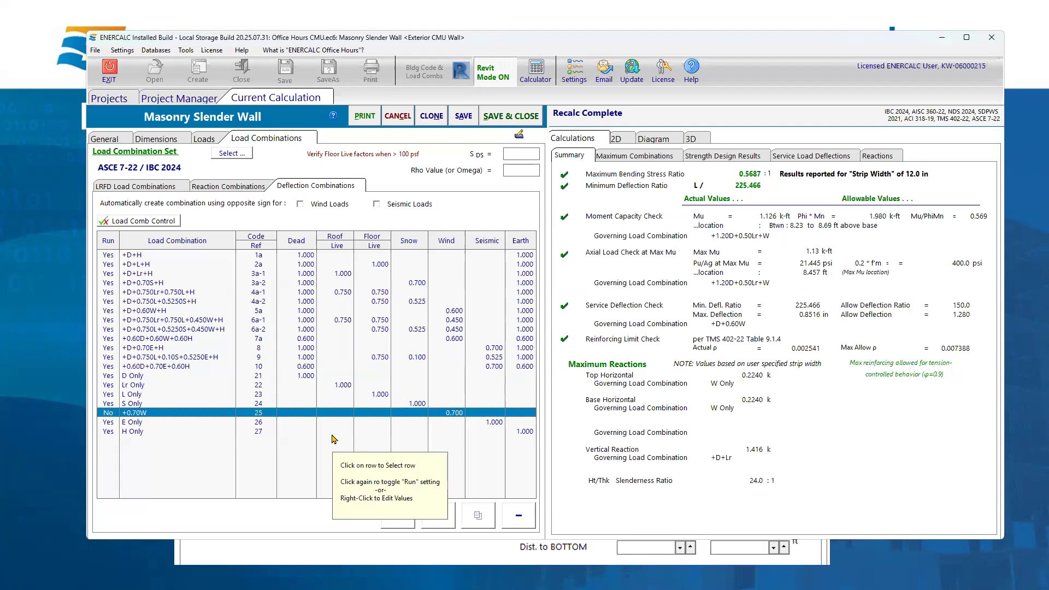
- Include the +0.70W deflection load combination in the analysis run again
{"action": "double_click", "coordinate": [137, 413]}
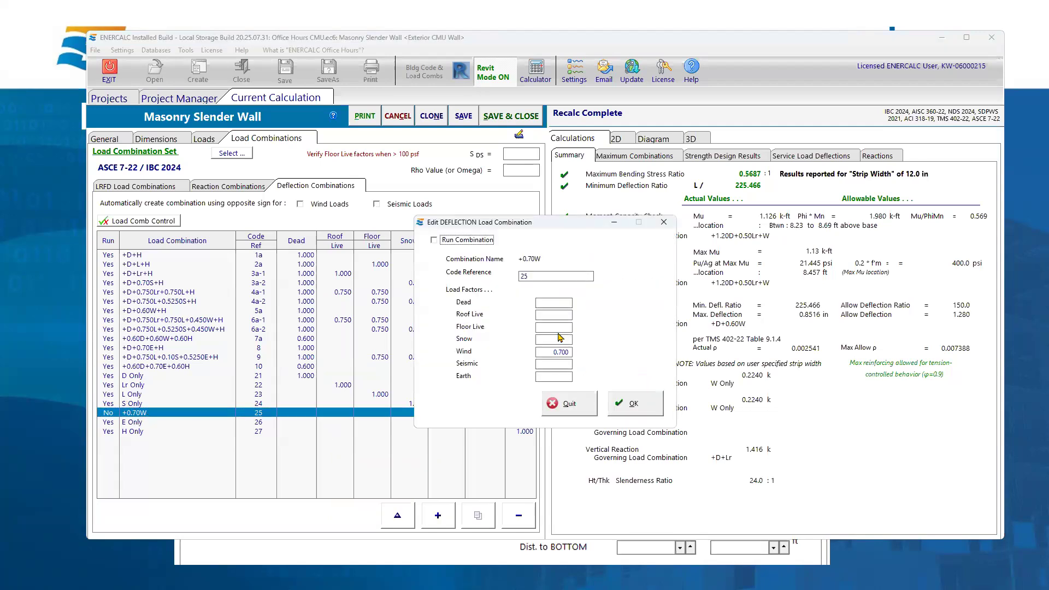
{"action": "left_click", "coordinate": [434, 239]}
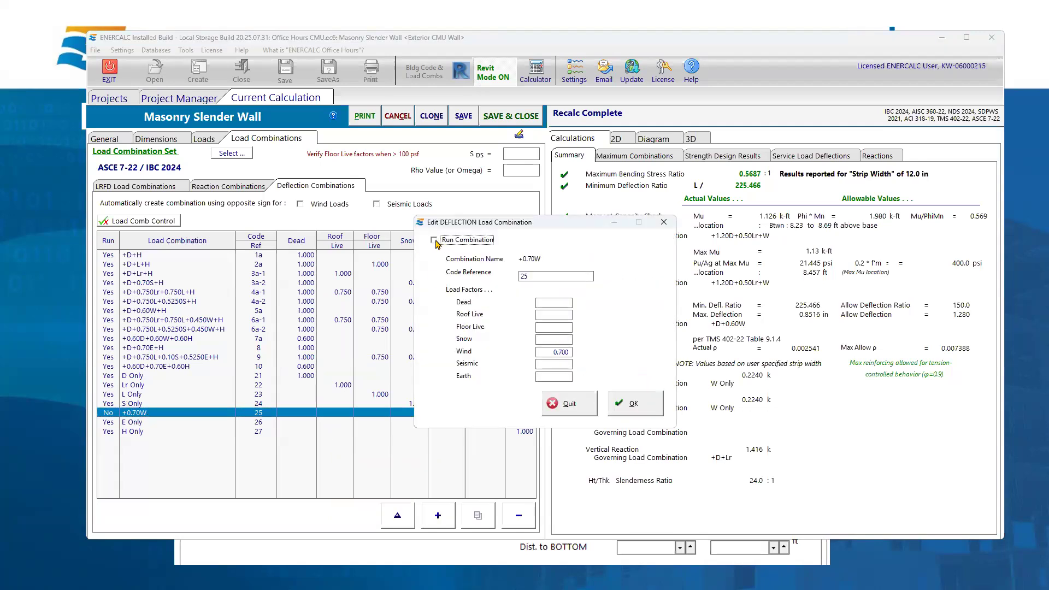
{"action": "left_click", "coordinate": [635, 403]}
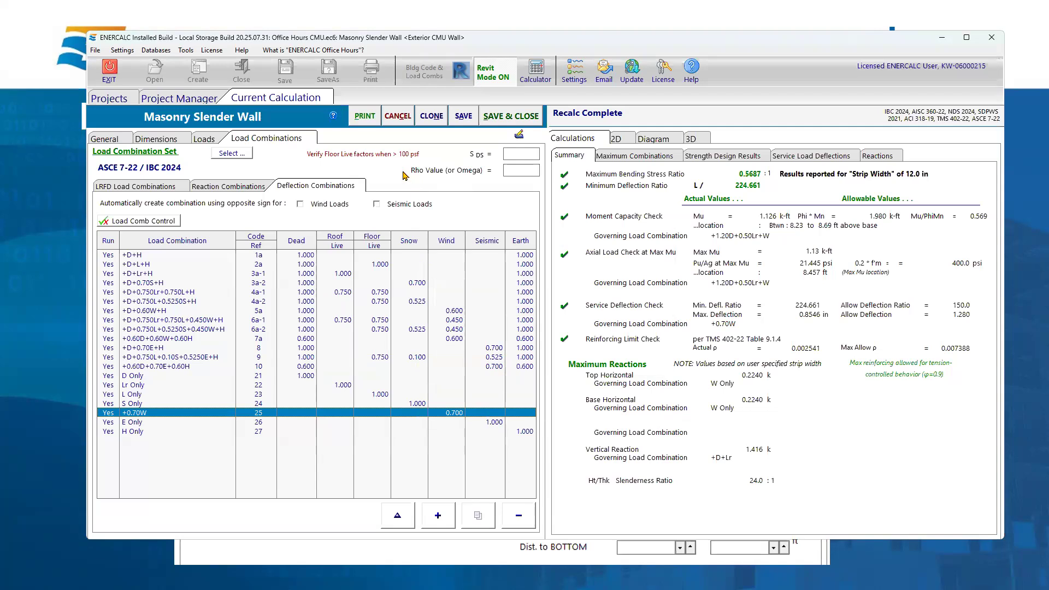
- Try to create a PDF of the wall's report with the Detailed Deflections section included, and close the print preview
{"action": "left_click", "coordinate": [363, 121]}
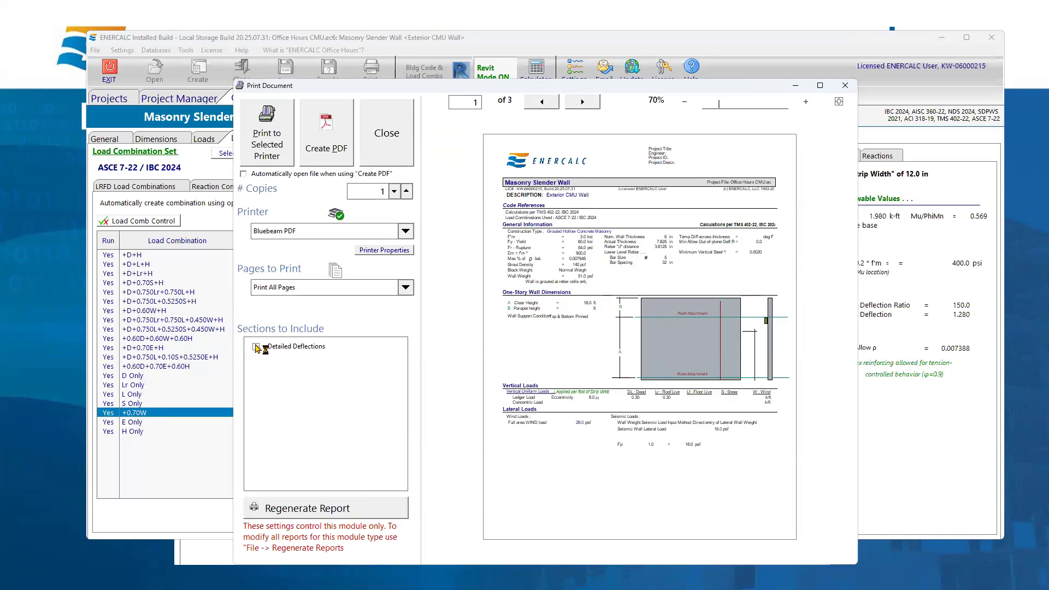
{"action": "left_click", "coordinate": [291, 345]}
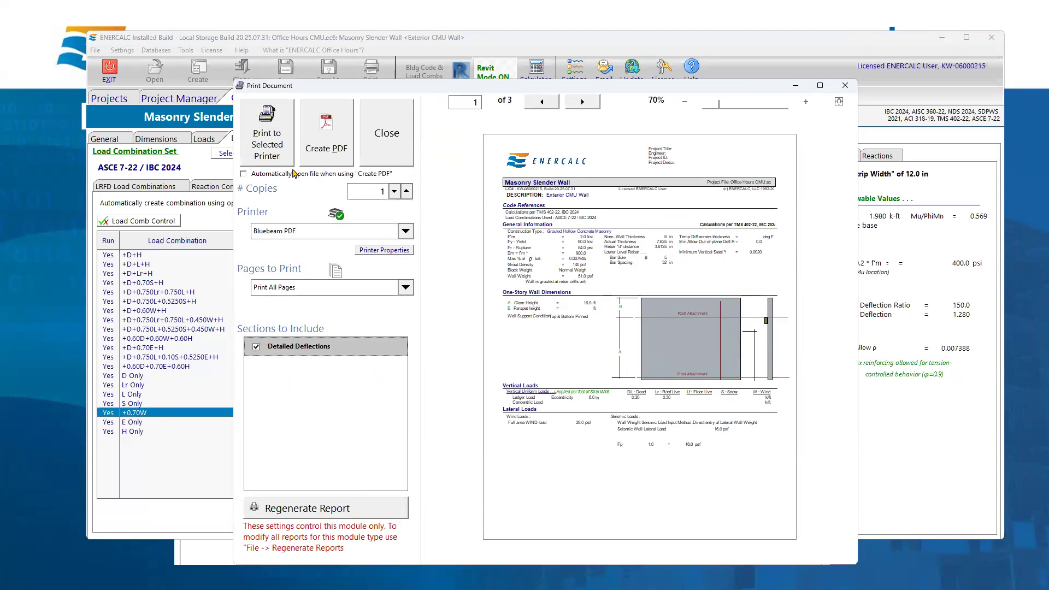
{"action": "left_click", "coordinate": [323, 152]}
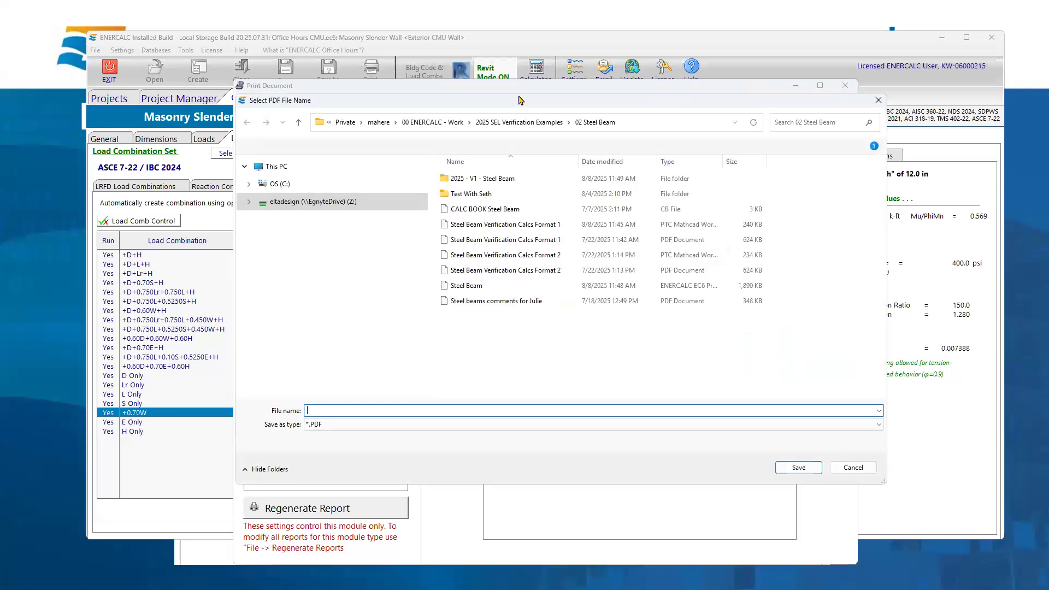
{"action": "key", "text": "Escape"}
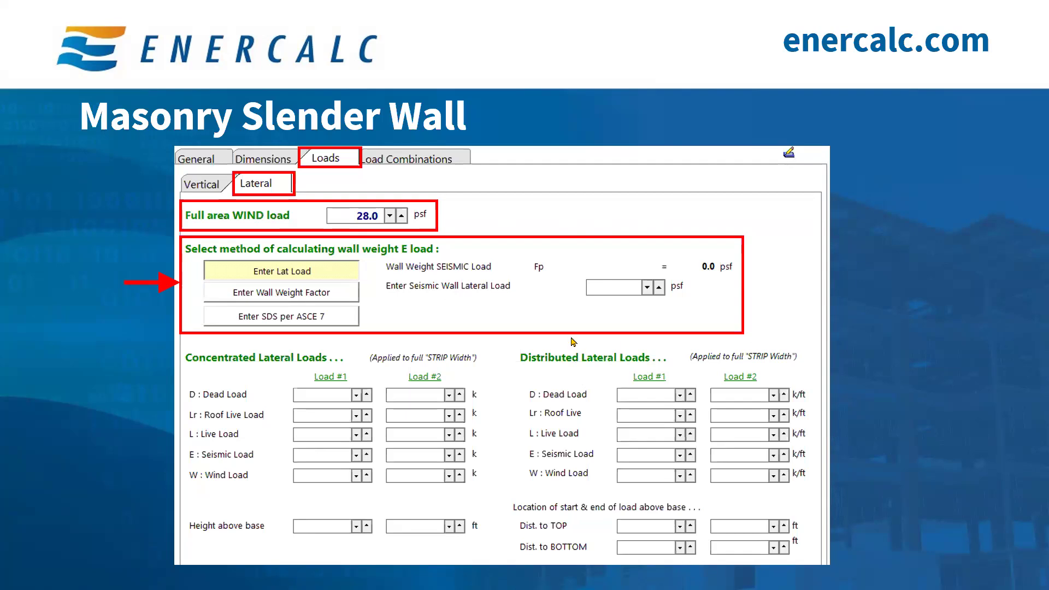
{"action": "key", "text": "Escape"}
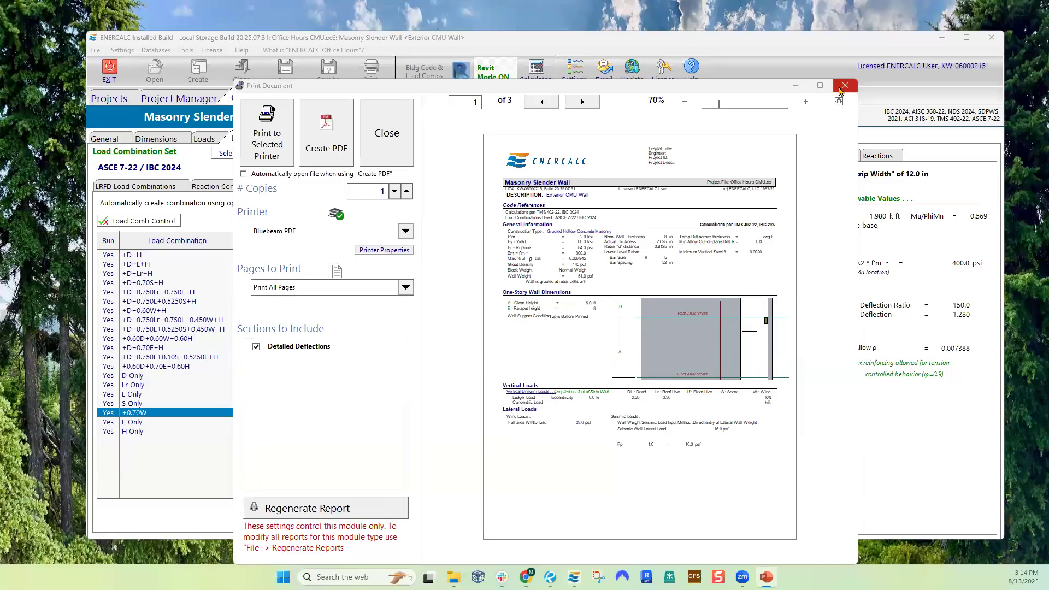
{"action": "left_click", "coordinate": [846, 85]}
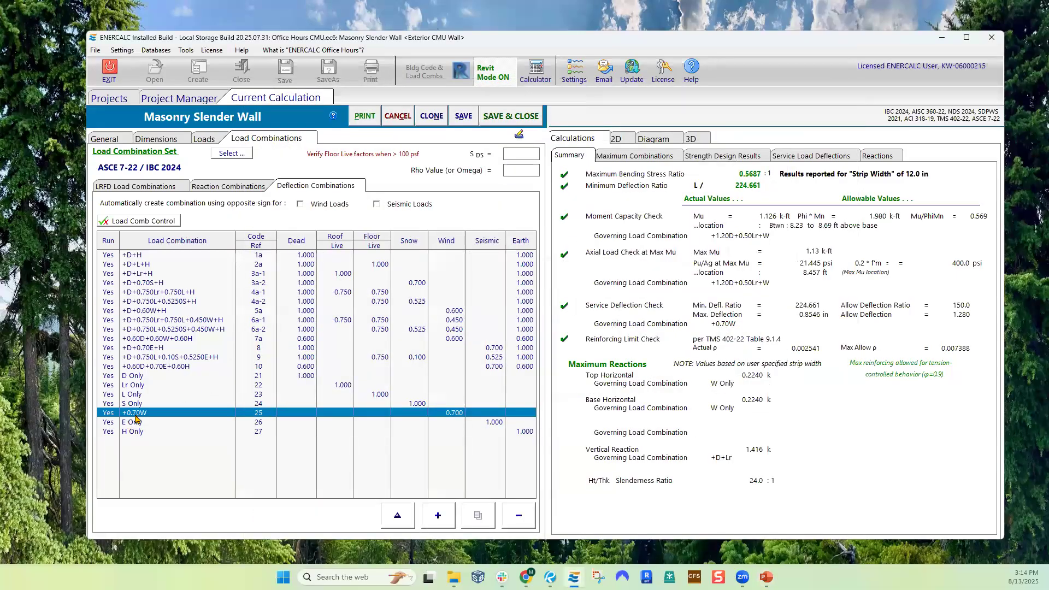
- Review the load factors of the +0.70W deflection load combination and quit without changing them
{"action": "double_click", "coordinate": [137, 413]}
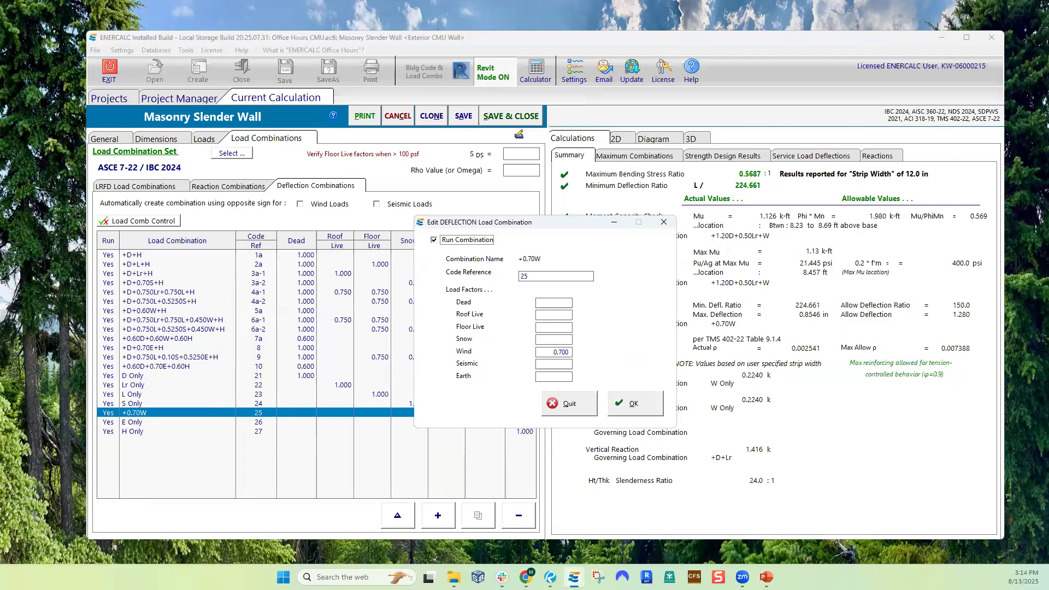
{"action": "key", "text": "alt+Tab"}
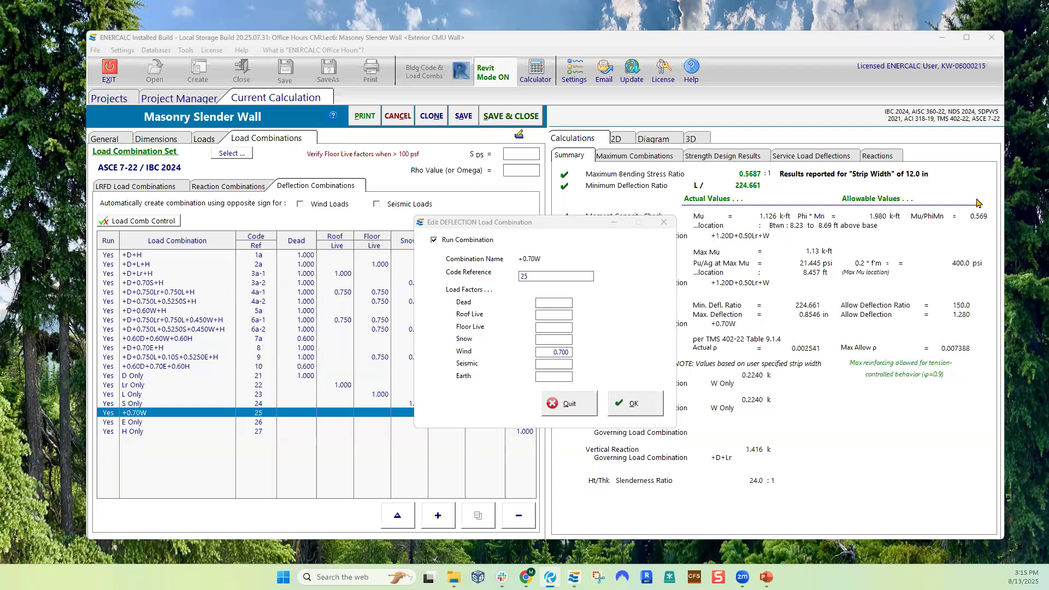
{"action": "left_click", "coordinate": [659, 225]}
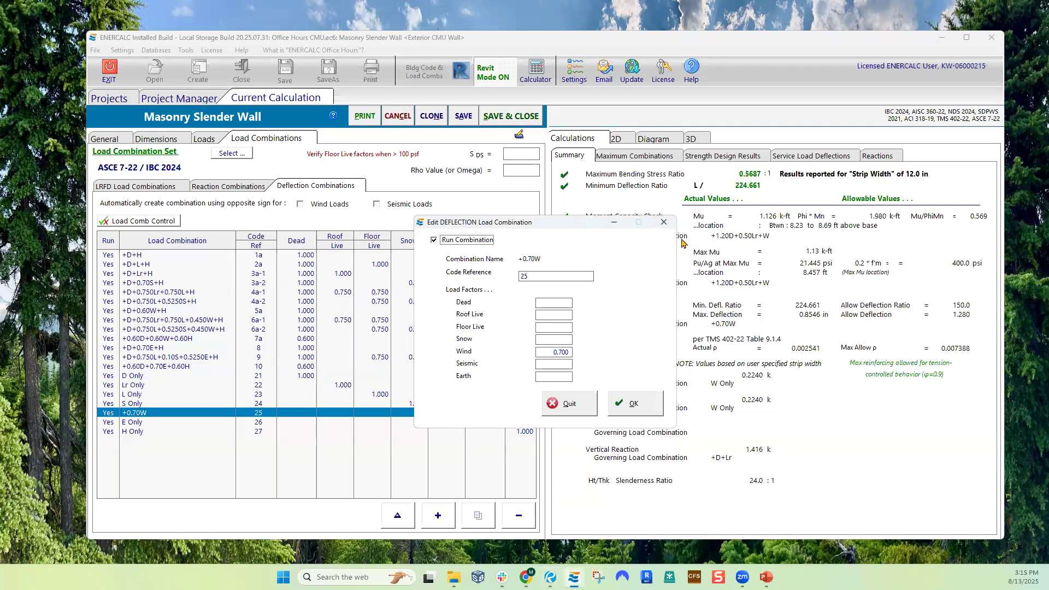
{"action": "left_click", "coordinate": [574, 407]}
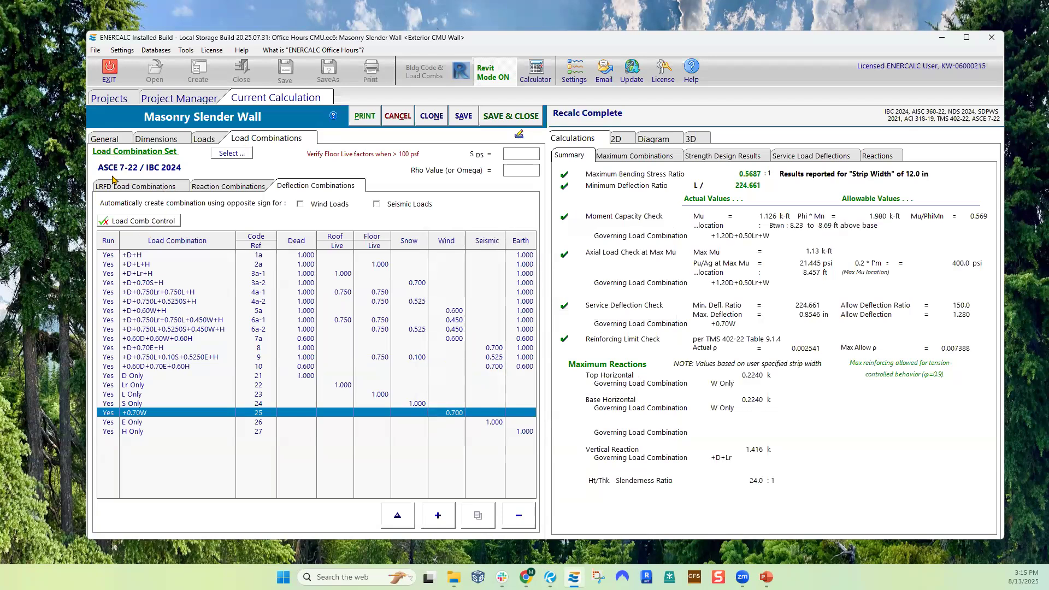
- Set the wall's rebar bar spacing to 8 in in its general settings
{"action": "left_click", "coordinate": [117, 188]}
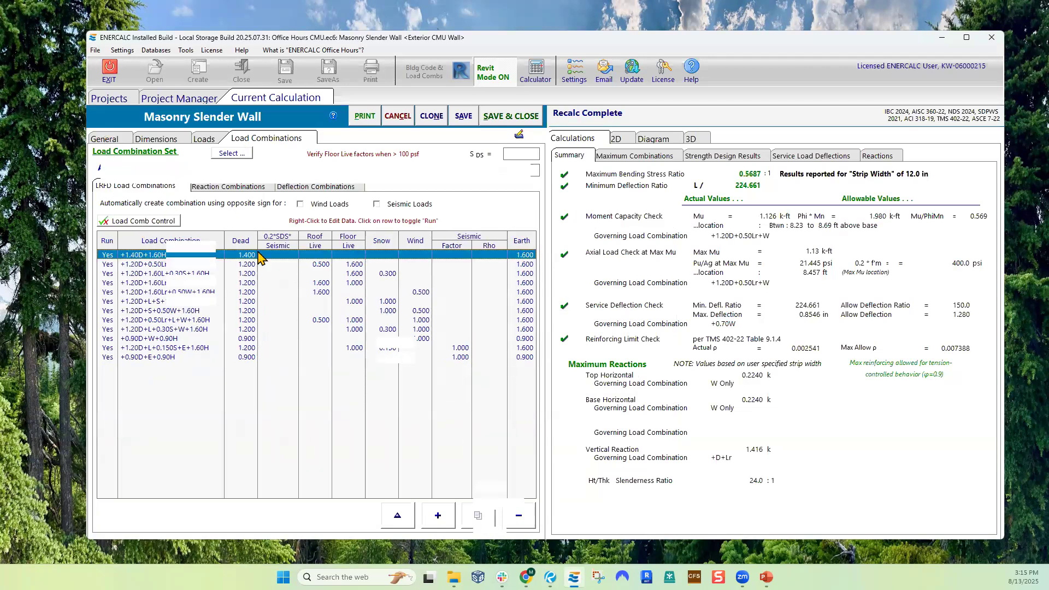
{"action": "left_click", "coordinate": [106, 140]}
{"action": "left_click", "coordinate": [420, 358]}
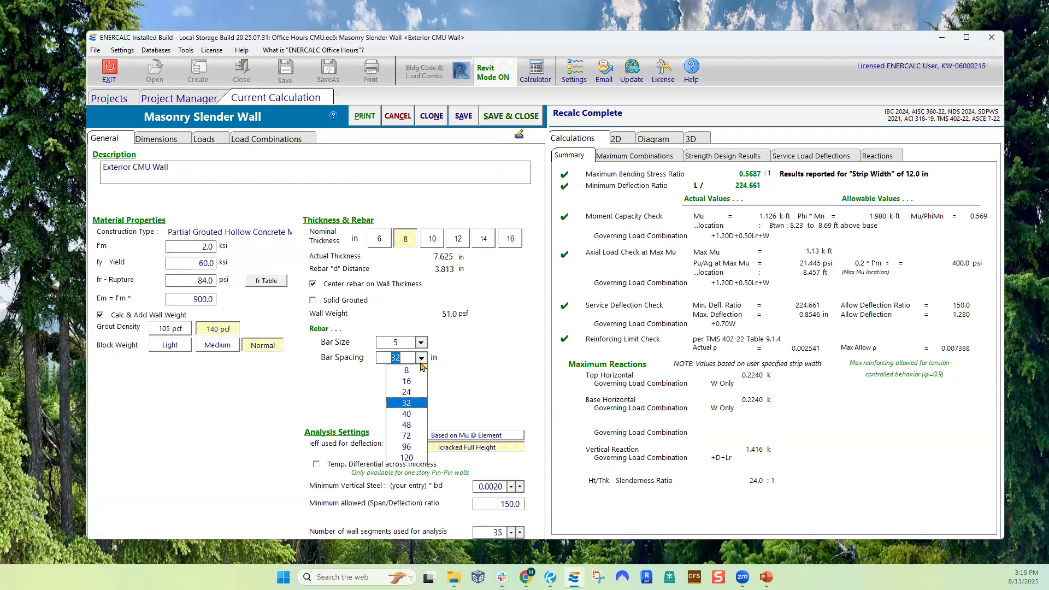
{"action": "left_click", "coordinate": [413, 373]}
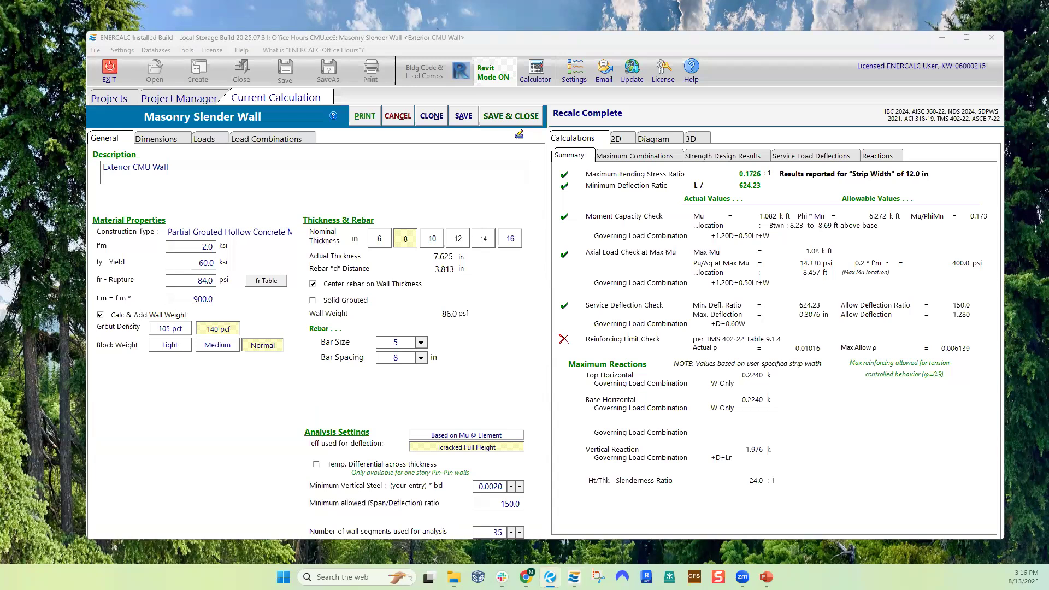
- Switch to the PDF report in Revu and examine the wall's design summary, moment combinations, and rebar and grouting data
{"action": "left_click_drag", "start_coordinate": [643, 169], "coordinate": [645, 1]}
{"action": "left_click_drag", "start_coordinate": [552, 281], "coordinate": [441, 308]}
{"action": "scroll", "coordinate": [618, 303], "scroll_direction": "down", "scroll_amount": 4}
{"action": "left_click_drag", "start_coordinate": [618, 302], "coordinate": [520, 317]}
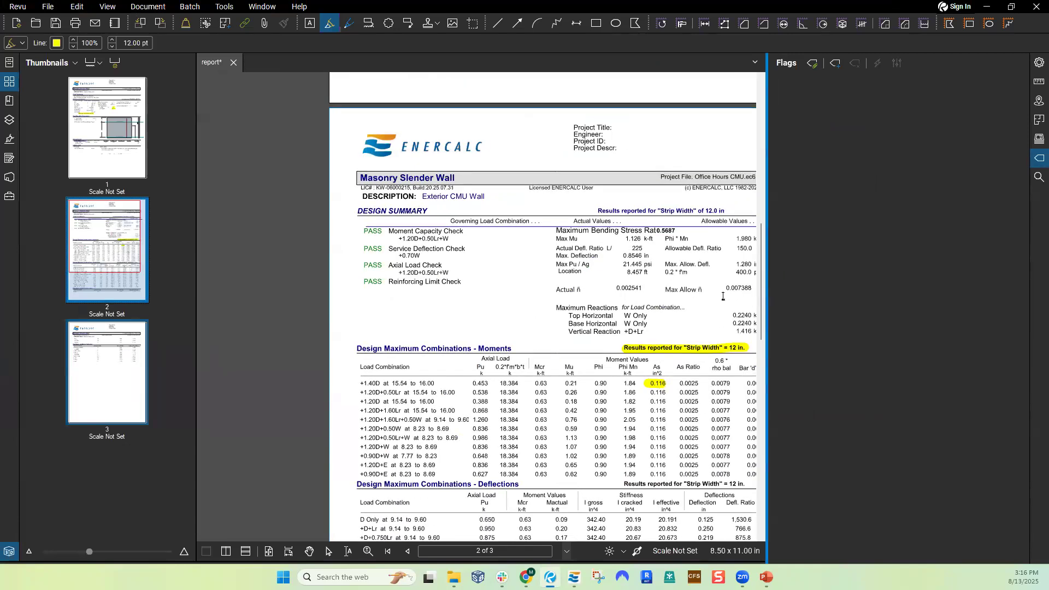
{"action": "left_click", "coordinate": [767, 291]}
{"action": "scroll", "coordinate": [644, 314], "scroll_direction": "down", "scroll_amount": 2}
{"action": "scroll", "coordinate": [618, 305], "scroll_direction": "up", "scroll_amount": 5}
{"action": "scroll", "coordinate": [531, 185], "scroll_direction": "up", "scroll_amount": 5}
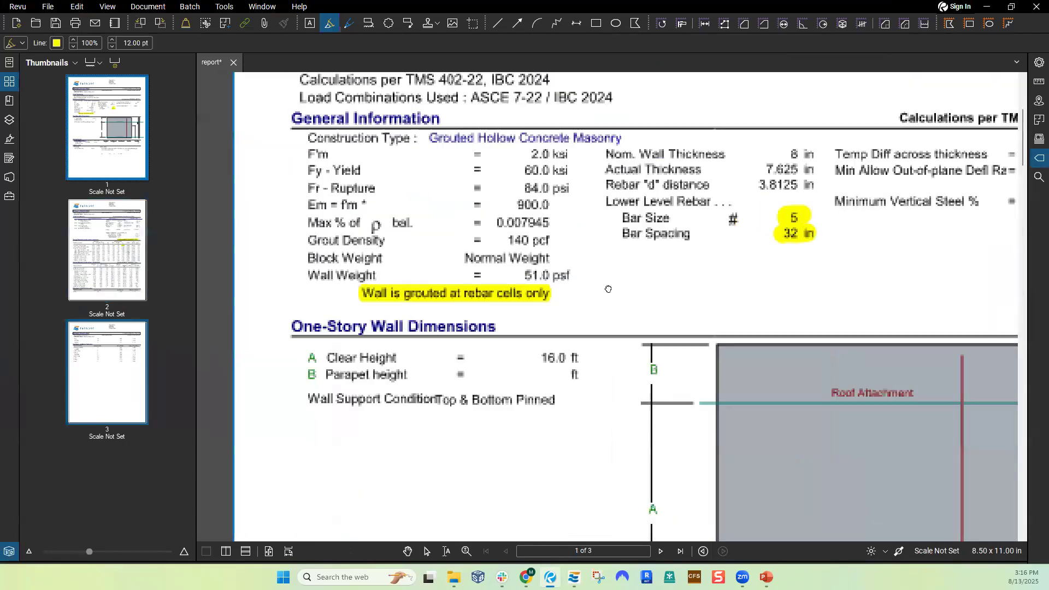
- Examine the bar size, bar spacing and grouting note in the report's General Information section
{"action": "scroll", "coordinate": [754, 268], "scroll_direction": "up", "scroll_amount": 4}
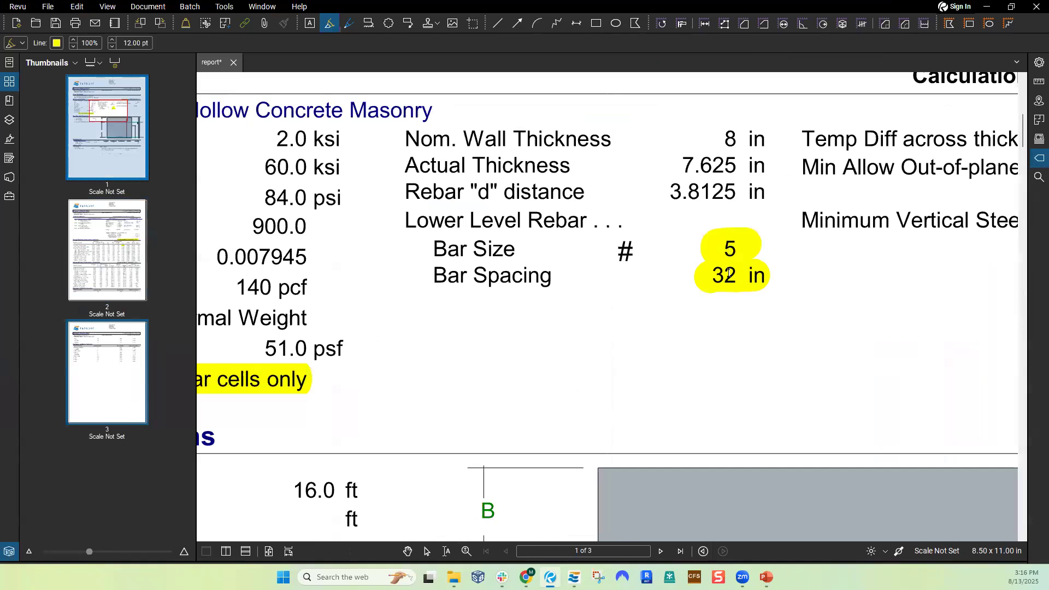
{"action": "scroll", "coordinate": [756, 268], "scroll_direction": "down", "scroll_amount": 2}
{"action": "left_click_drag", "start_coordinate": [591, 297], "coordinate": [817, 246]}
{"action": "scroll", "coordinate": [464, 304], "scroll_direction": "up", "scroll_amount": 1}
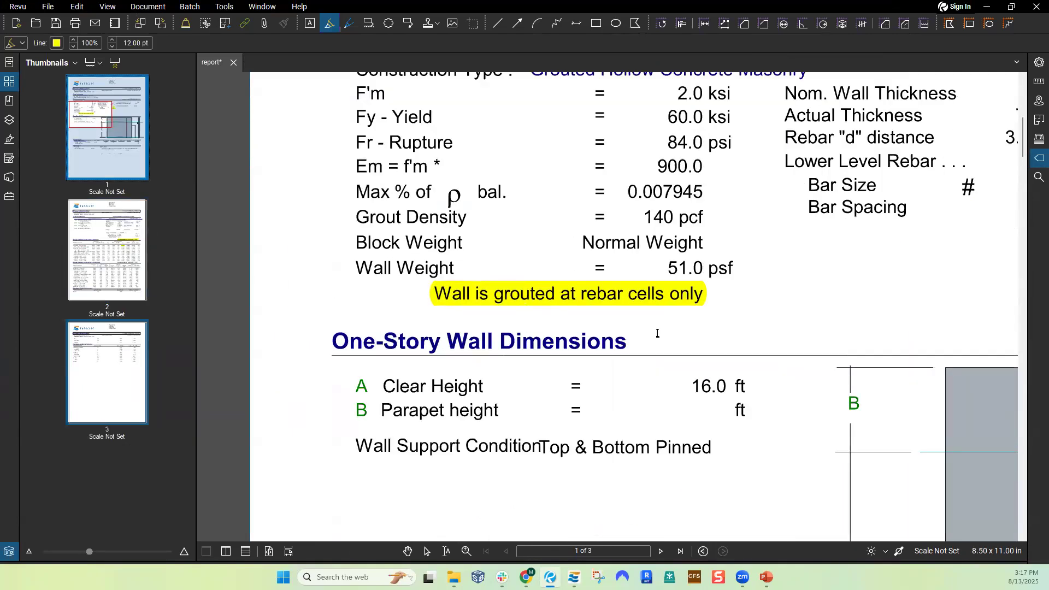
{"action": "left_click_drag", "start_coordinate": [620, 331], "coordinate": [599, 324]}
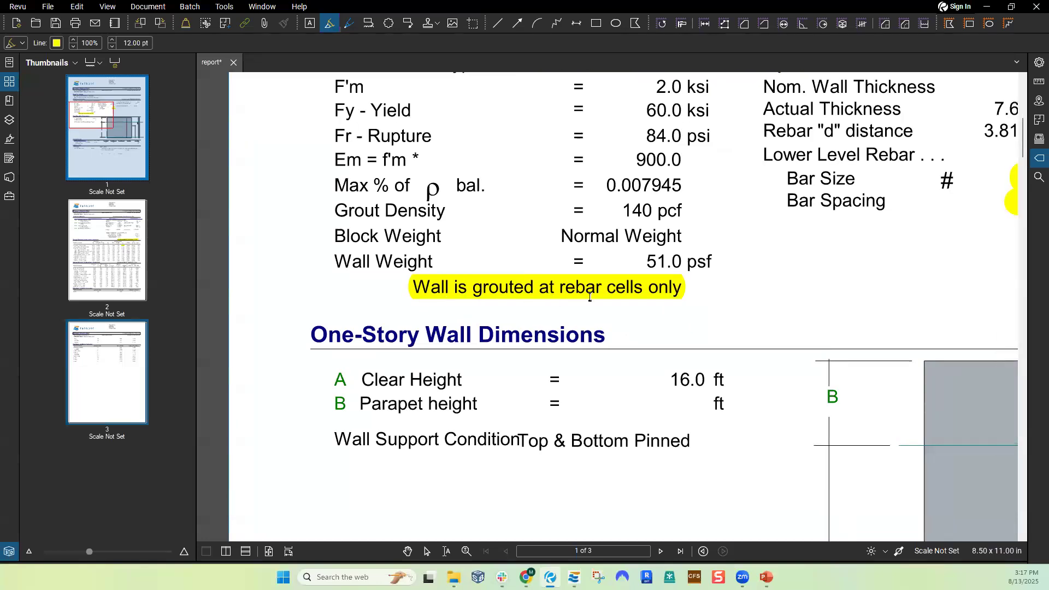
{"action": "scroll", "coordinate": [607, 327], "scroll_direction": "down", "scroll_amount": 5}
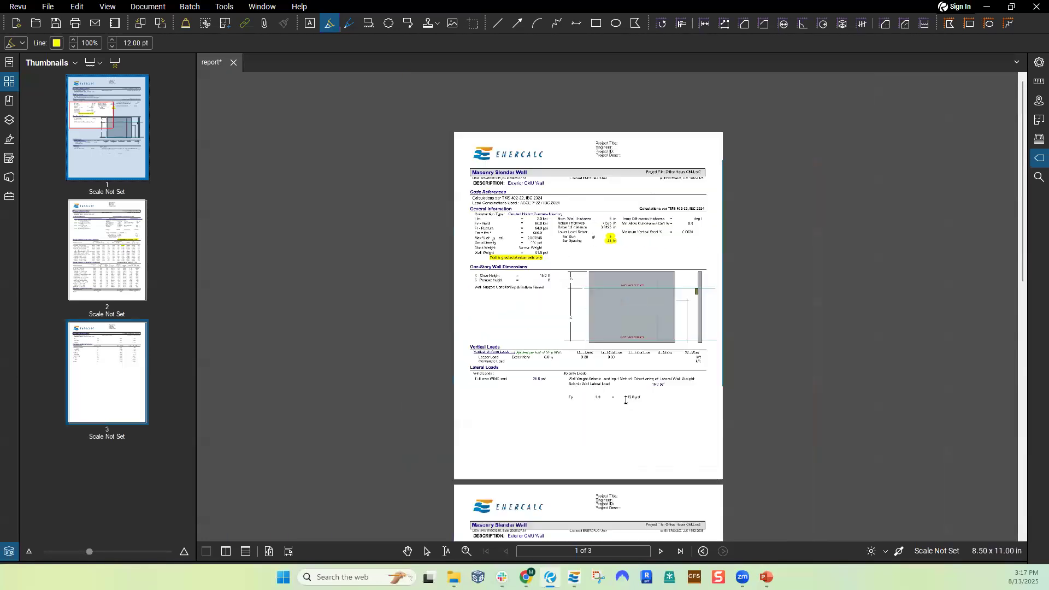
{"action": "scroll", "coordinate": [606, 327], "scroll_direction": "up", "scroll_amount": 5}
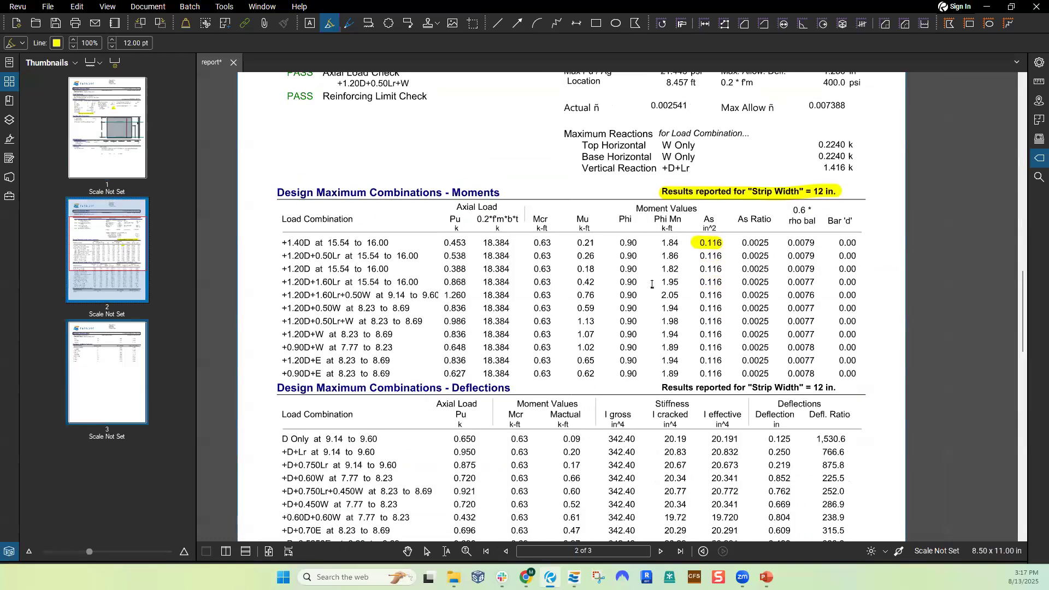
- Circle the As column of the Design Maximum Combinations - Moments table with the yellow highlighter
{"action": "scroll", "coordinate": [658, 276], "scroll_direction": "up", "scroll_amount": 3}
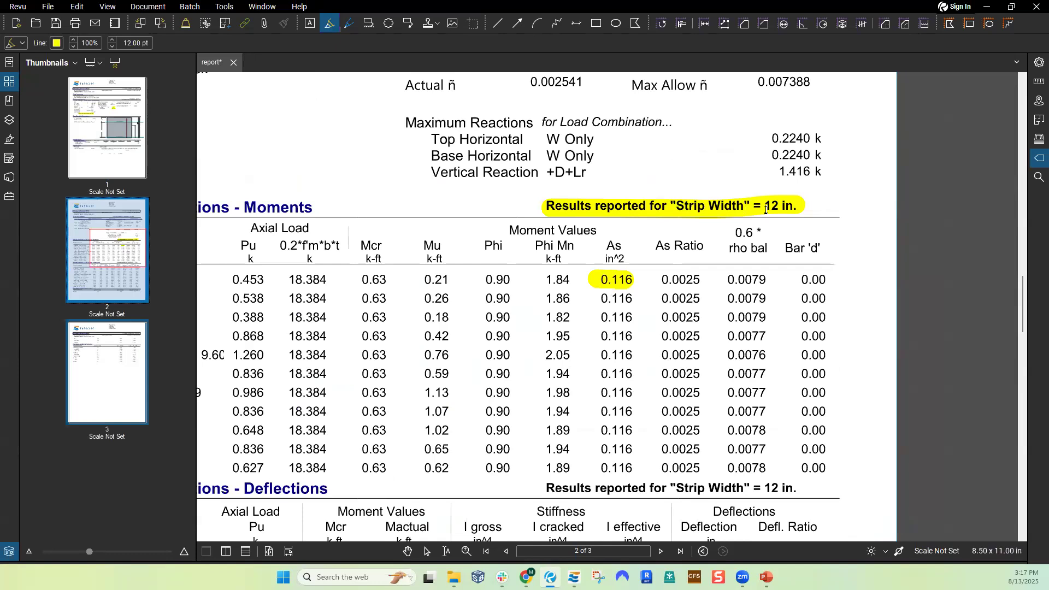
{"action": "mouse_move", "coordinate": [636, 280]}
{"action": "left_mouse_down"}
{"action": "mouse_move", "coordinate": [722, 211]}
{"action": "mouse_move", "coordinate": [727, 141]}
{"action": "mouse_move", "coordinate": [678, 148]}
{"action": "mouse_move", "coordinate": [659, 303]}
{"action": "mouse_move", "coordinate": [687, 435]}
{"action": "mouse_move", "coordinate": [734, 405]}
{"action": "left_mouse_up"}
{"action": "scroll", "coordinate": [721, 211], "scroll_direction": "up", "scroll_amount": 1}
{"action": "left_click_drag", "start_coordinate": [755, 266], "coordinate": [750, 157]}
{"action": "left_click_drag", "start_coordinate": [696, 409], "coordinate": [696, 445]}
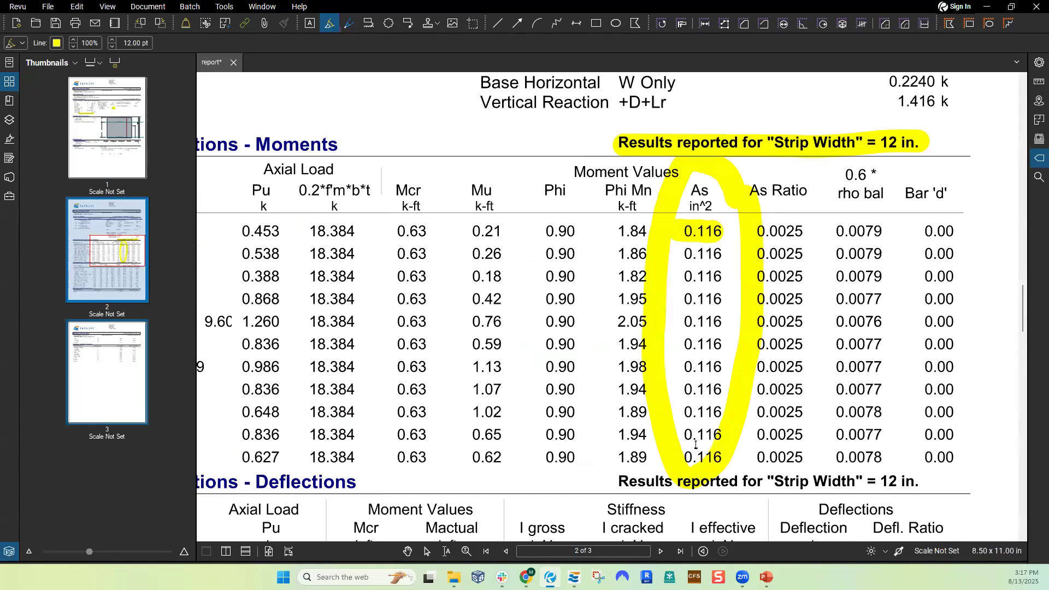
- Review the report's design summary and switch briefly to ENERCALC to view the Exterior CMU Wall's current design checks
{"action": "scroll", "coordinate": [785, 345], "scroll_direction": "down", "scroll_amount": 3}
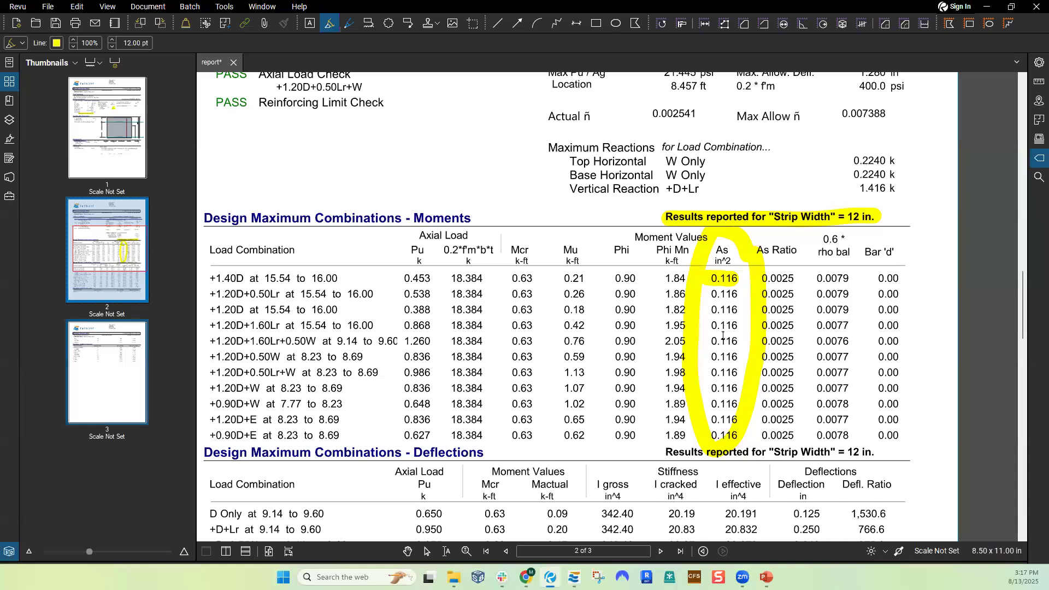
{"action": "scroll", "coordinate": [723, 335], "scroll_direction": "down", "scroll_amount": 4}
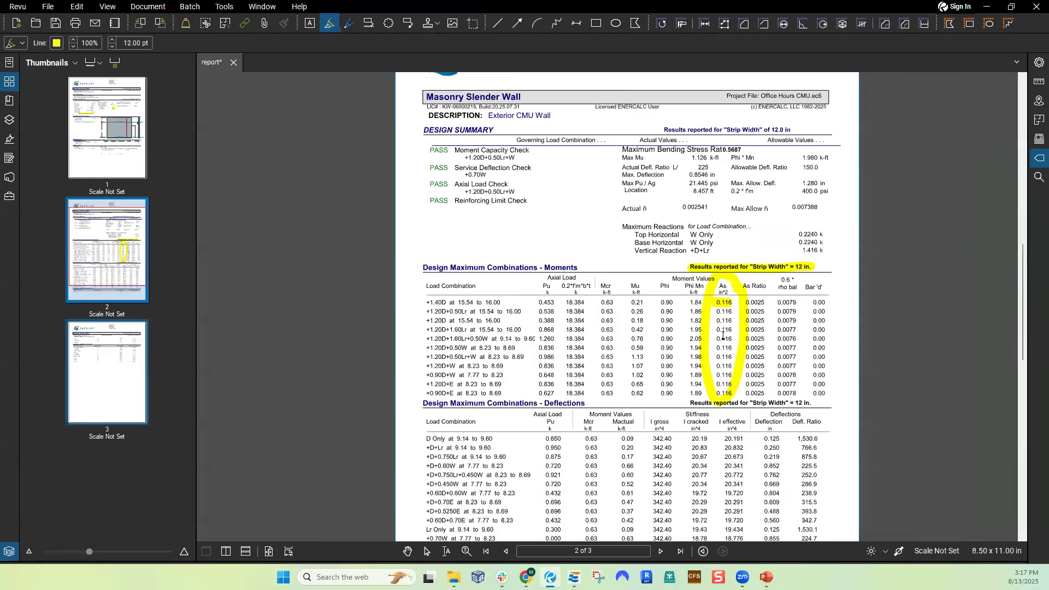
{"action": "left_click_drag", "start_coordinate": [522, 128], "coordinate": [471, 187]}
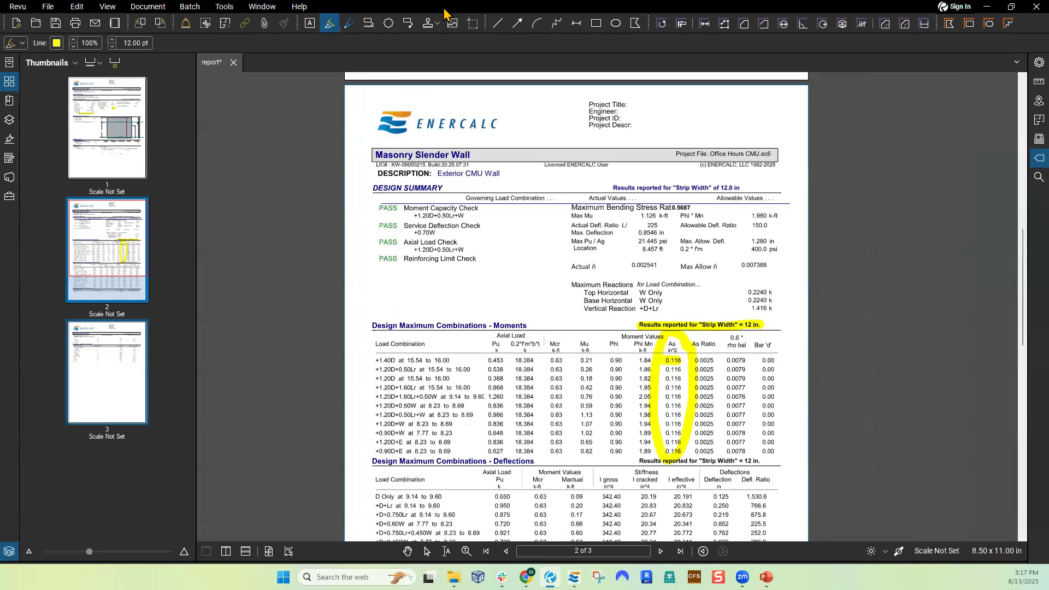
{"action": "left_click", "coordinate": [987, 6]}
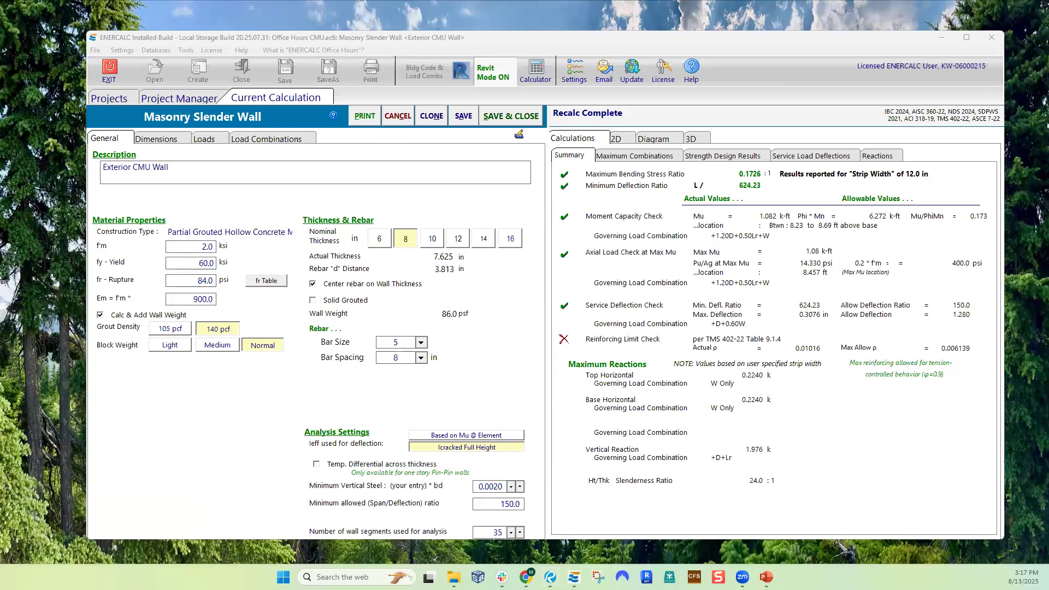
{"action": "left_click_drag", "start_coordinate": [386, 40], "coordinate": [426, 1]}
- Examine the Revu report's moment and deflection tables, and its wall dimensions, vertical loads and lateral loads
{"action": "scroll", "coordinate": [576, 265], "scroll_direction": "down", "scroll_amount": 2}
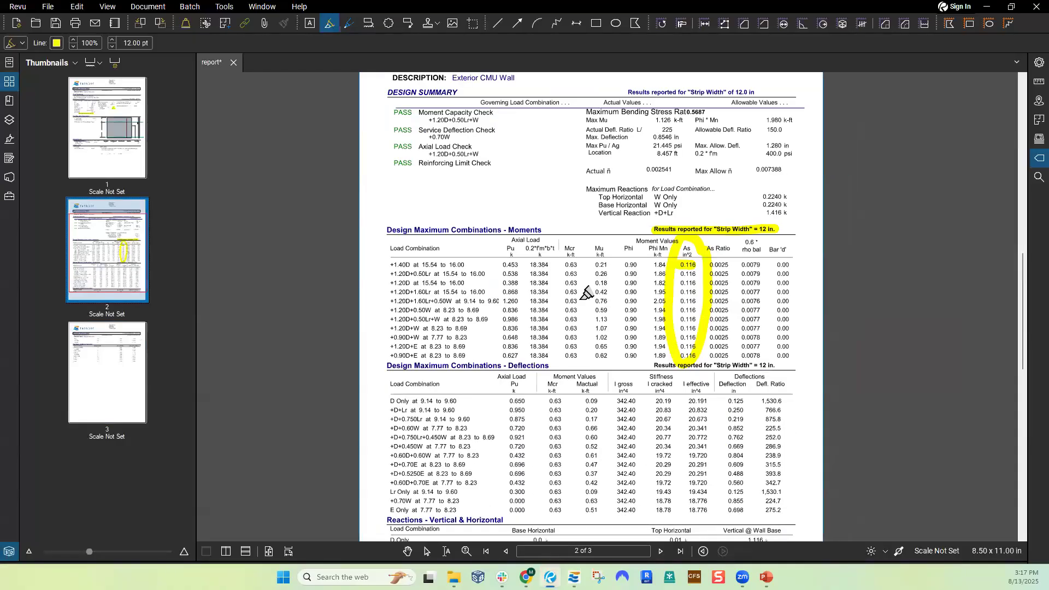
{"action": "scroll", "coordinate": [579, 274], "scroll_direction": "down", "scroll_amount": 2}
{"action": "scroll", "coordinate": [585, 289], "scroll_direction": "up", "scroll_amount": 3}
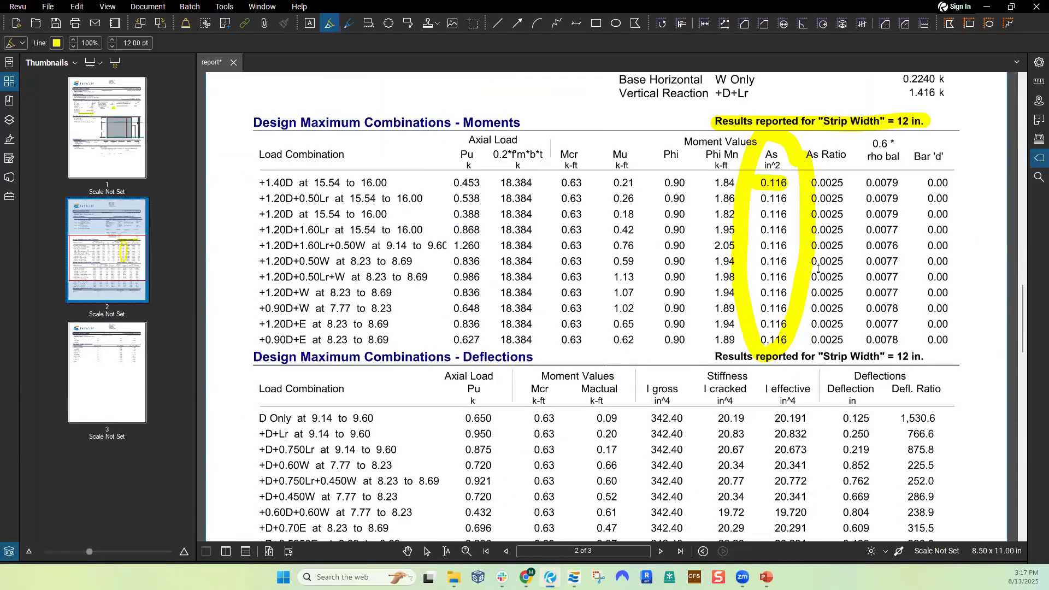
{"action": "scroll", "coordinate": [818, 268], "scroll_direction": "down", "scroll_amount": 2}
{"action": "scroll", "coordinate": [819, 265], "scroll_direction": "down", "scroll_amount": 8}
{"action": "scroll", "coordinate": [824, 262], "scroll_direction": "down", "scroll_amount": 5}
{"action": "scroll", "coordinate": [824, 264], "scroll_direction": "up", "scroll_amount": 10}
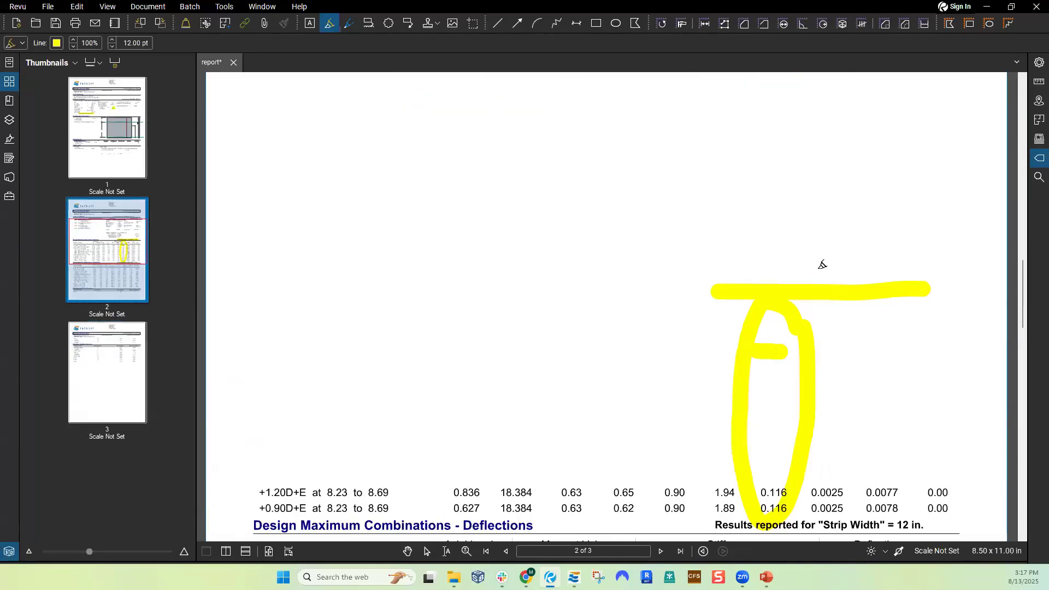
{"action": "scroll", "coordinate": [822, 265], "scroll_direction": "up", "scroll_amount": 10}
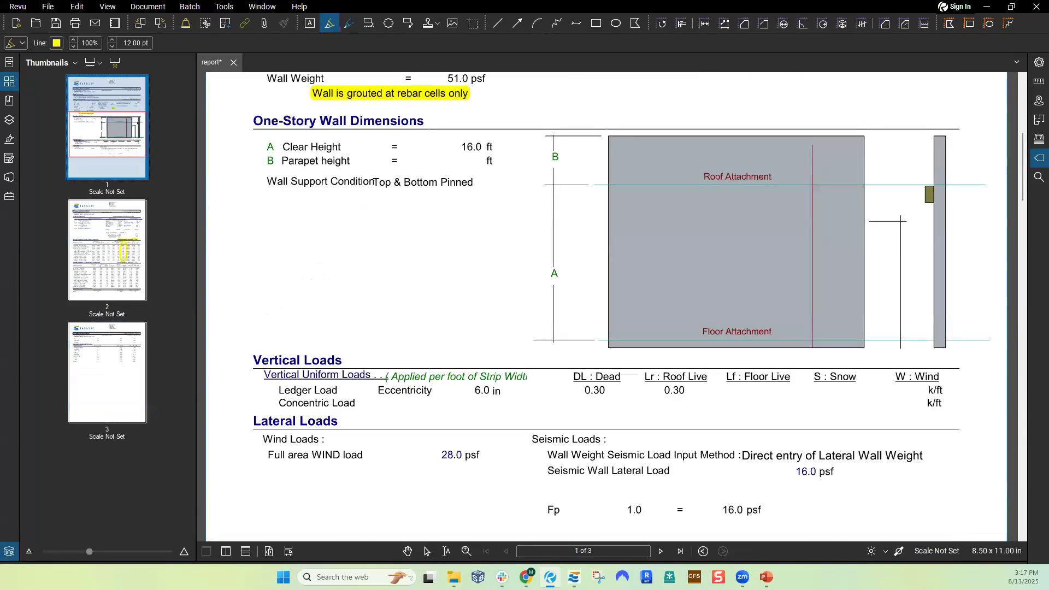